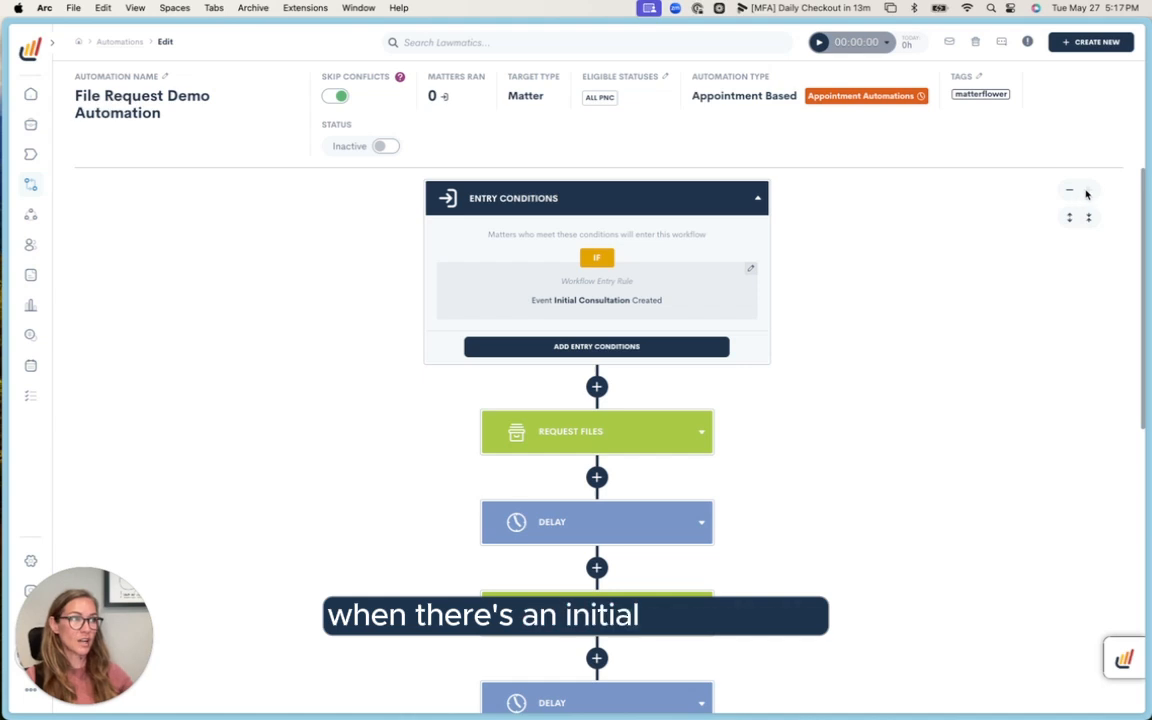
- Examine the workflow's entry conditions, then check the first Delay step and the Request Files step that follows it
key("super+equal")
key("super+equal")
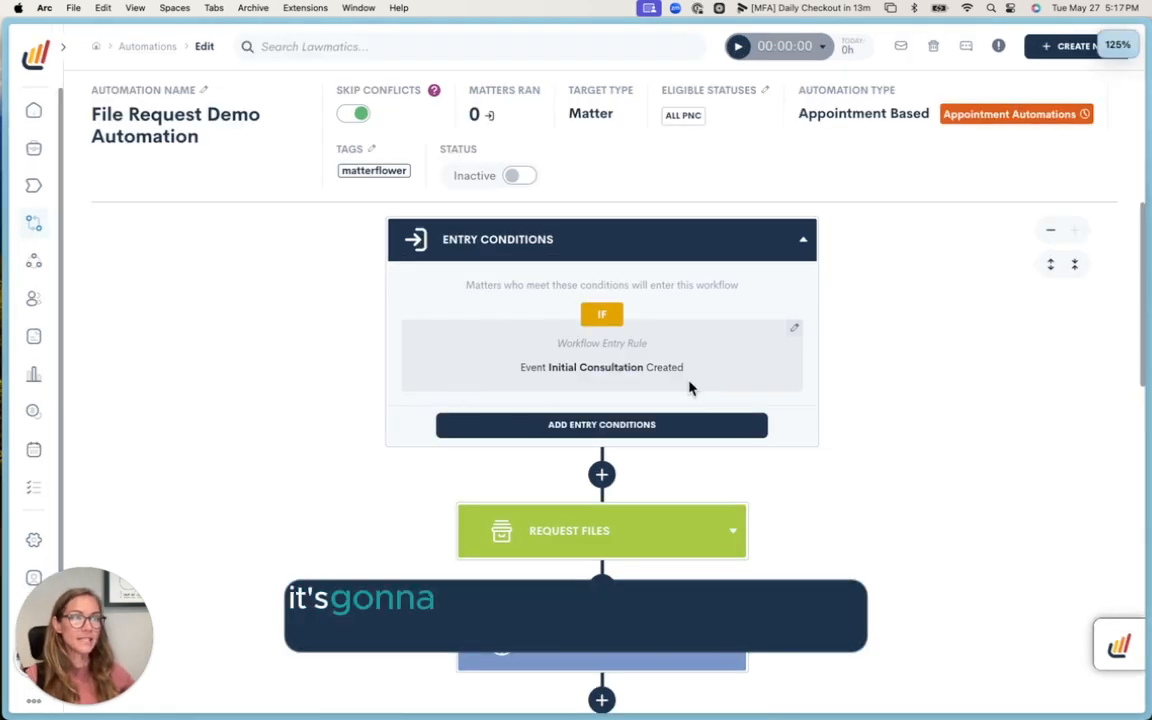
scroll(740, 475, "down", 3)
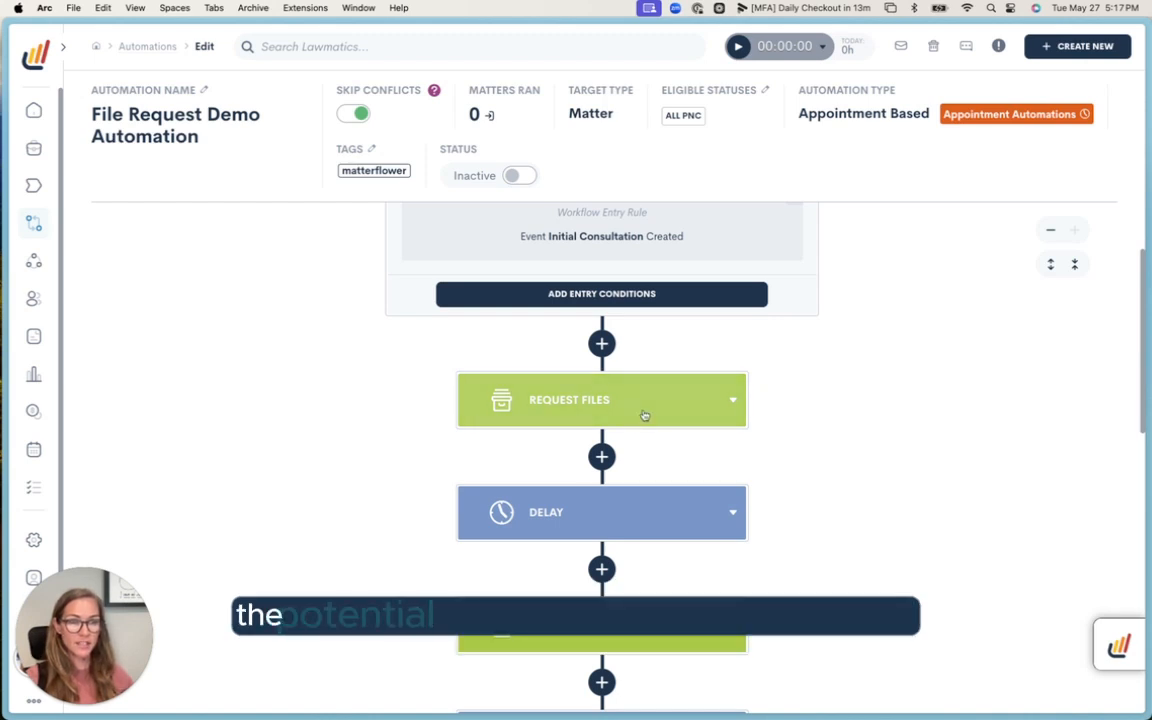
left_click(674, 532)
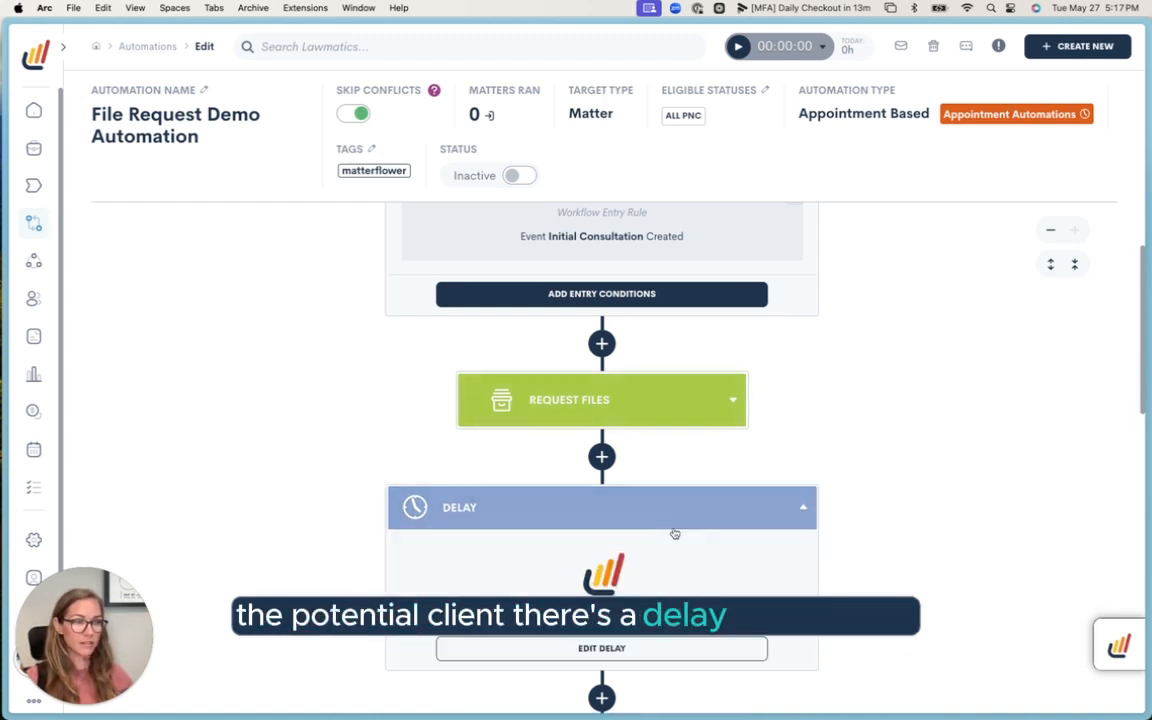
left_click(674, 533)
scroll(670, 525, "down", 3)
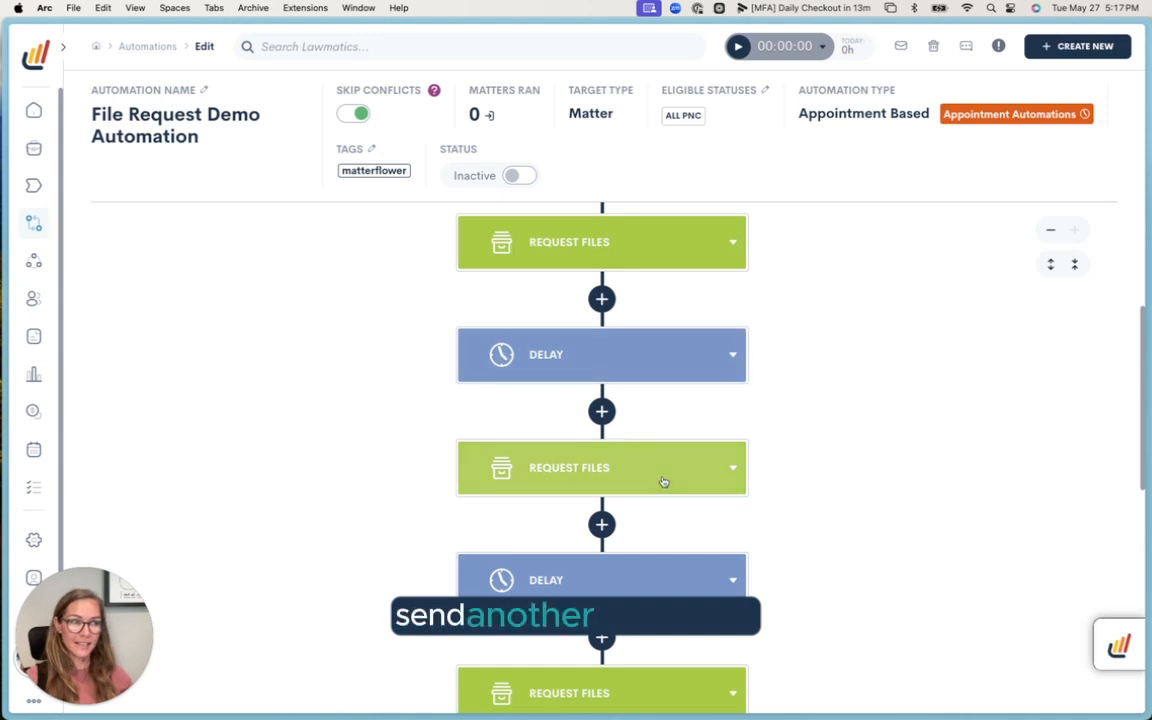
left_click(663, 470)
left_click(663, 468)
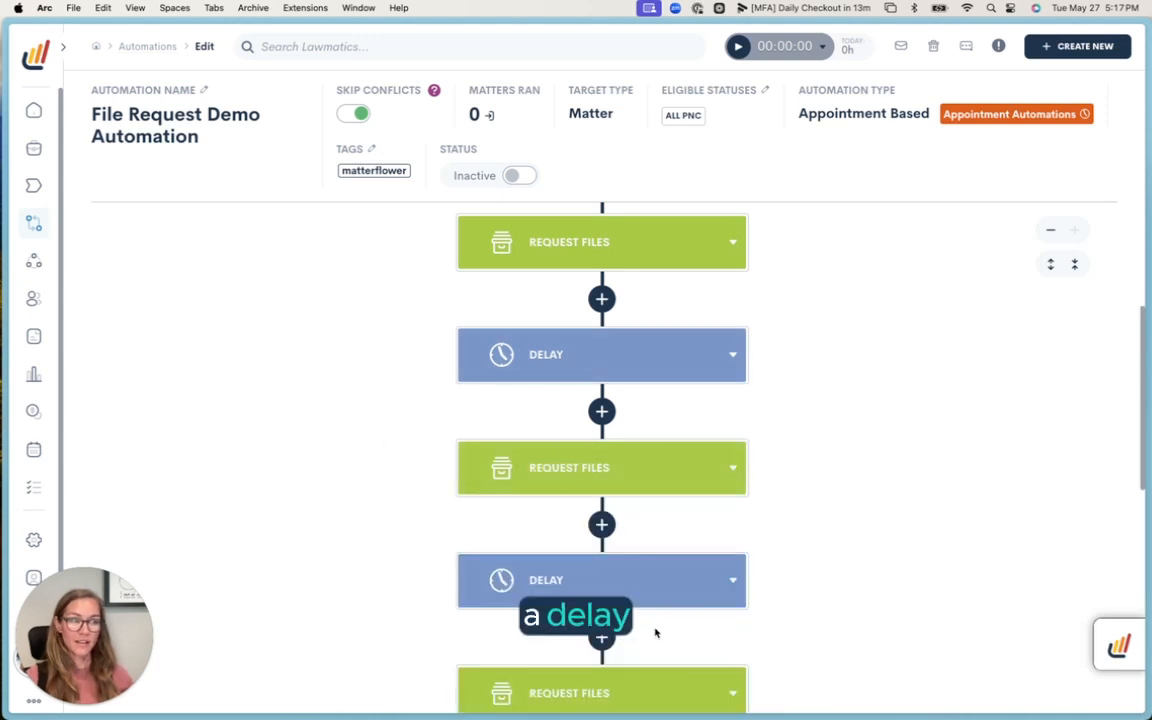
- Examine the remaining alternating Delay and Request Files steps down to the end of the sequence
left_click(650, 592)
scroll(645, 570, "down", 1)
left_click(638, 533)
scroll(635, 532, "down", 2)
left_click(632, 530)
left_click(633, 521)
scroll(638, 540, "down", 1)
left_click(643, 566)
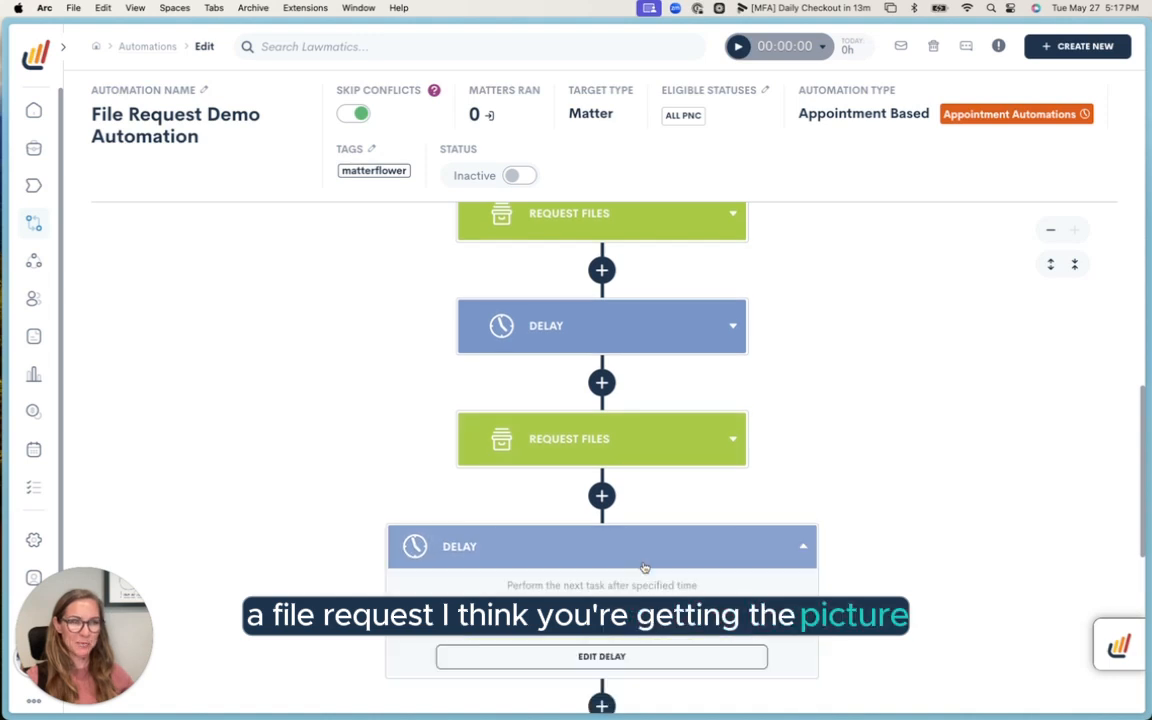
scroll(644, 567, "down", 1)
left_click(645, 568)
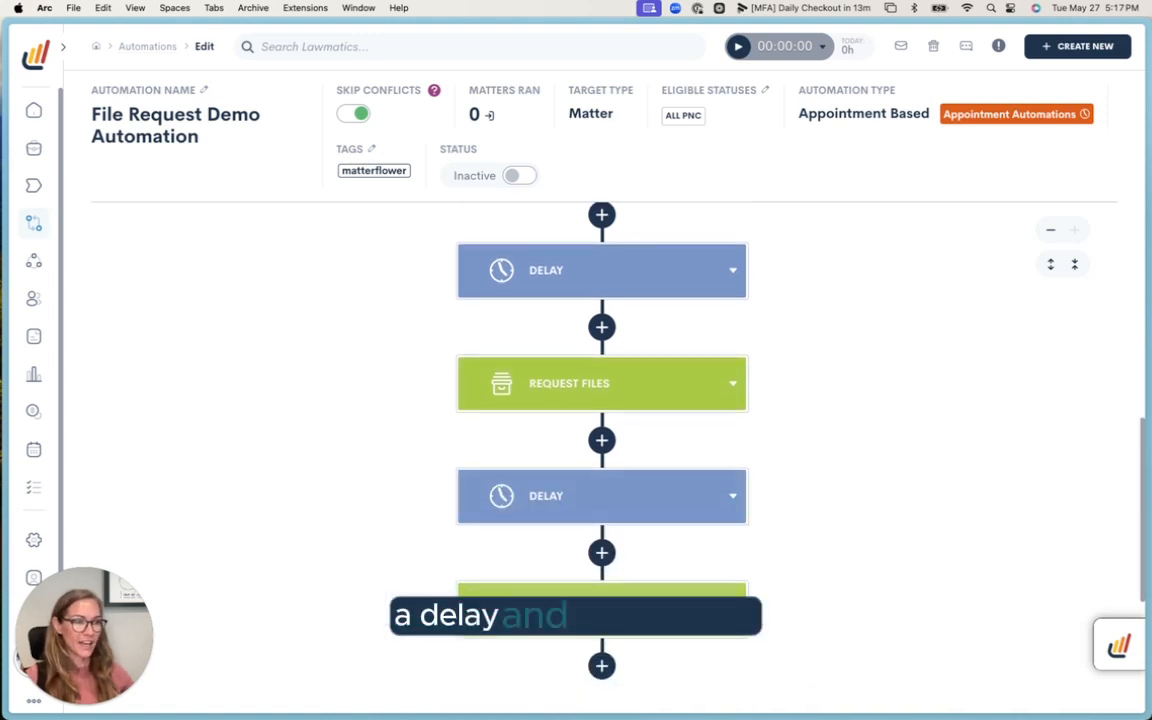
scroll(643, 540, "down", 1)
left_click(643, 560)
- Examine the exit conditions below the last Request Files step
scroll(874, 527, "down", 2)
scroll(874, 527, "up", 1)
scroll(874, 527, "down", 2)
left_click(686, 325)
scroll(689, 458, "down", 1)
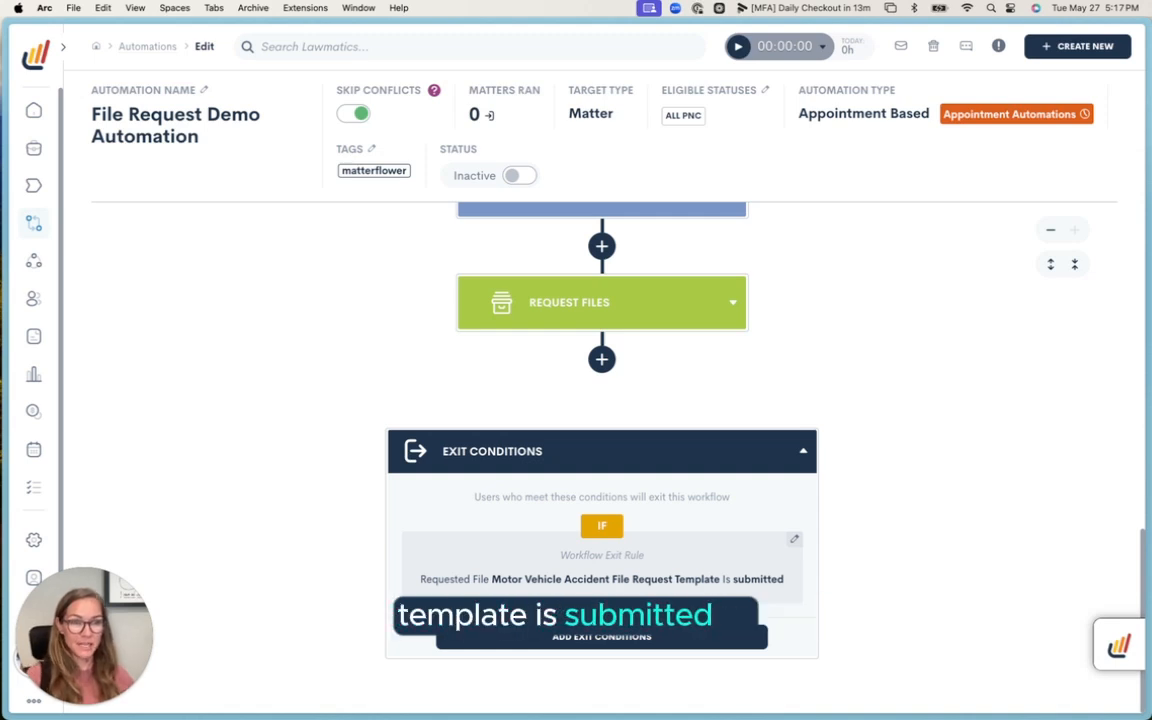
- Review the workflow again from entry to exit conditions, and open the statistics of matters that ran through the automation
scroll(765, 467, "up", 10)
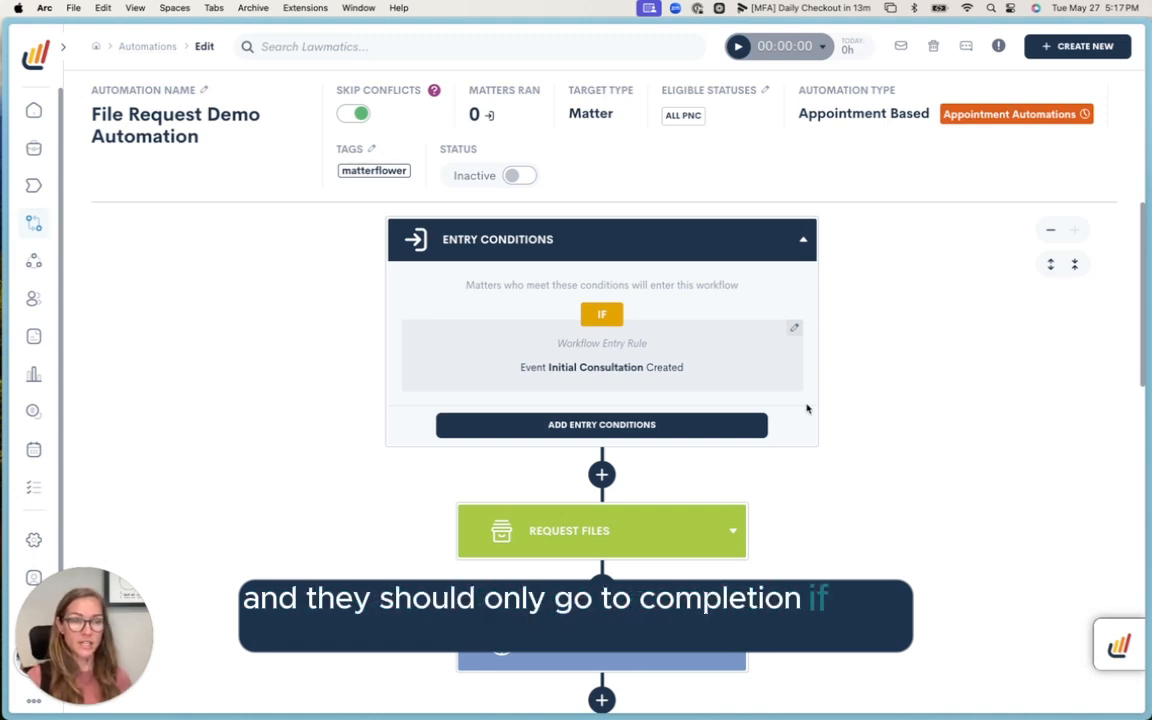
scroll(807, 408, "down", 5)
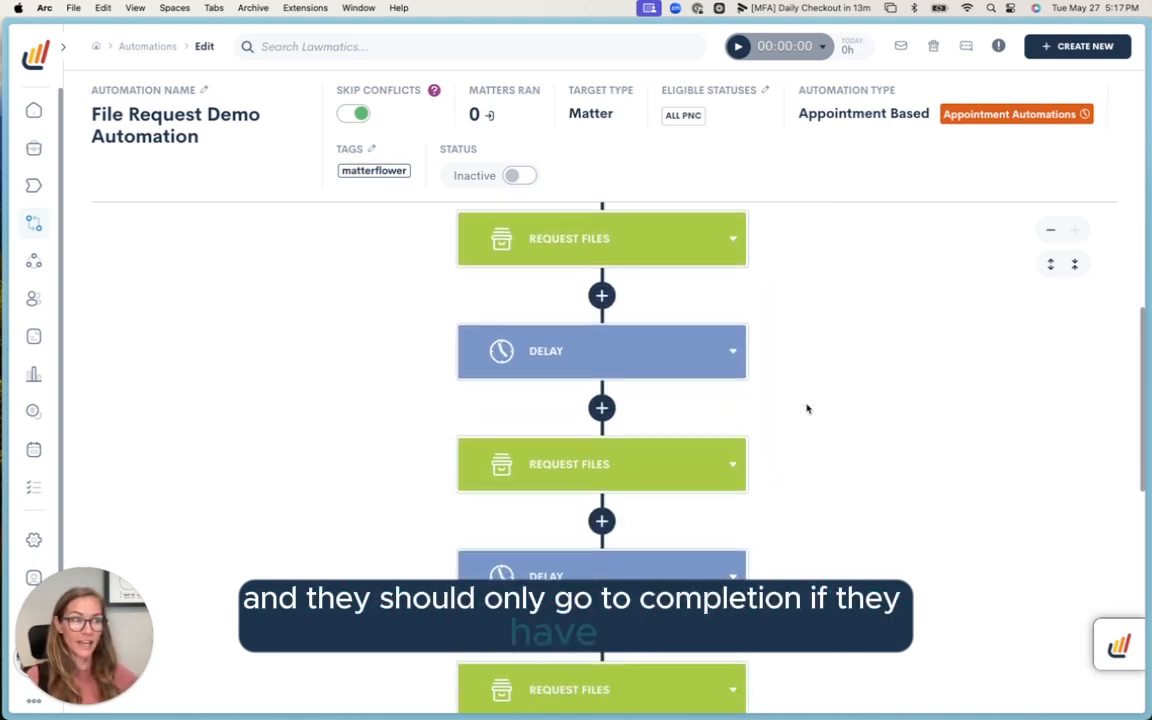
scroll(807, 408, "down", 6)
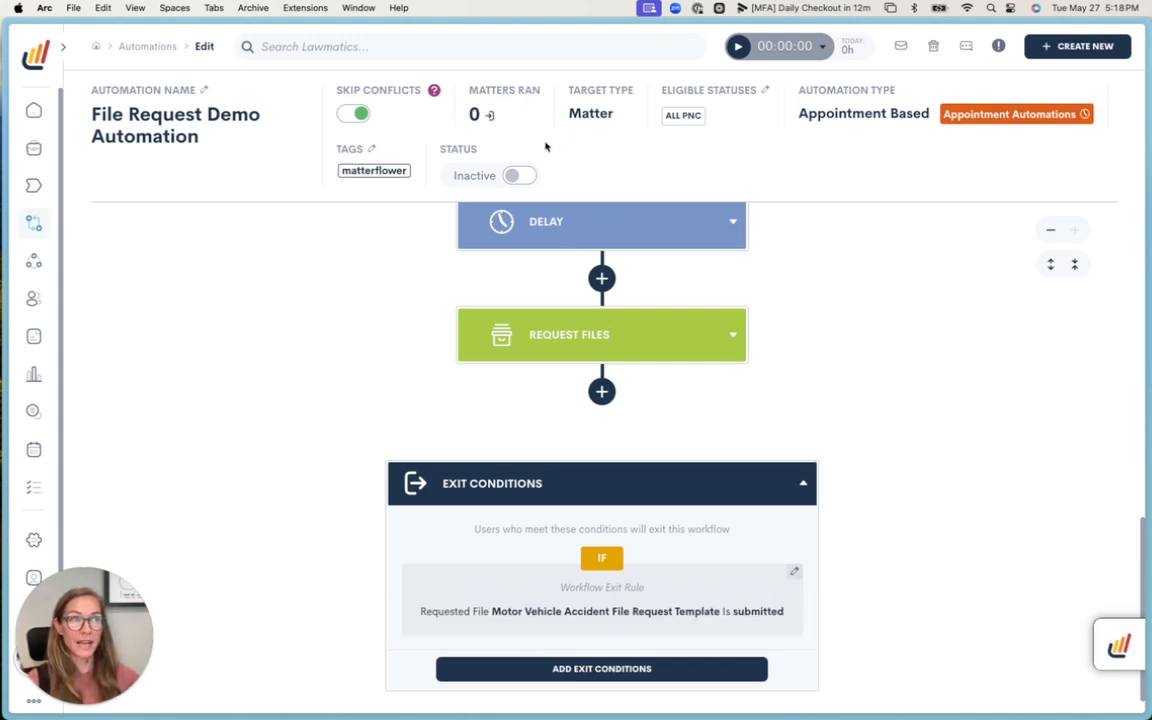
left_click(479, 118)
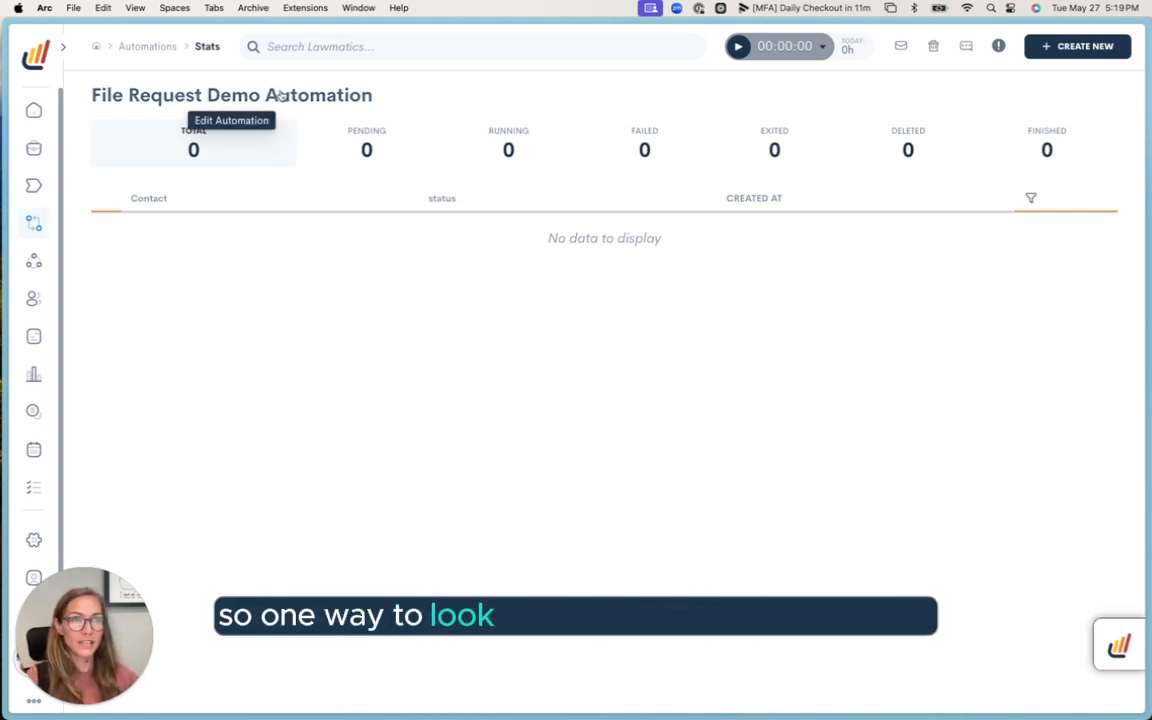
- Return from the statistics to the File Request Demo Automation editor and examine its exit rule for the requested file
left_click(210, 95)
scroll(560, 380, "down", 2)
scroll(567, 356, "down", 5)
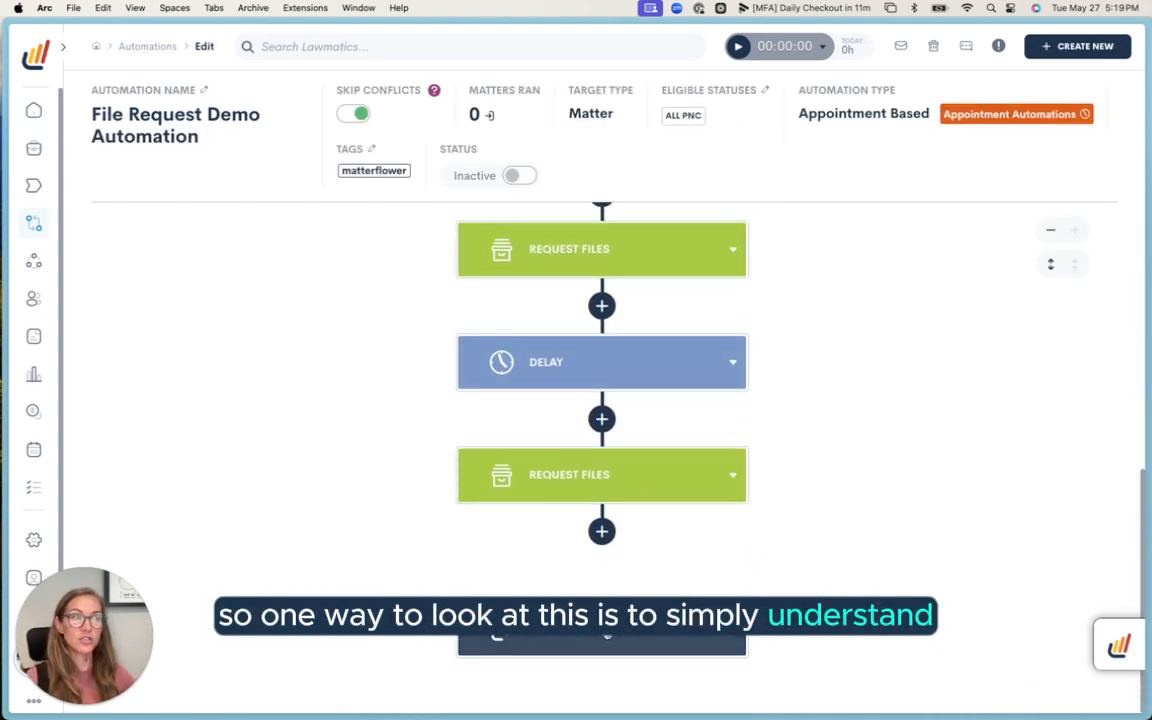
scroll(613, 652, "down", 3)
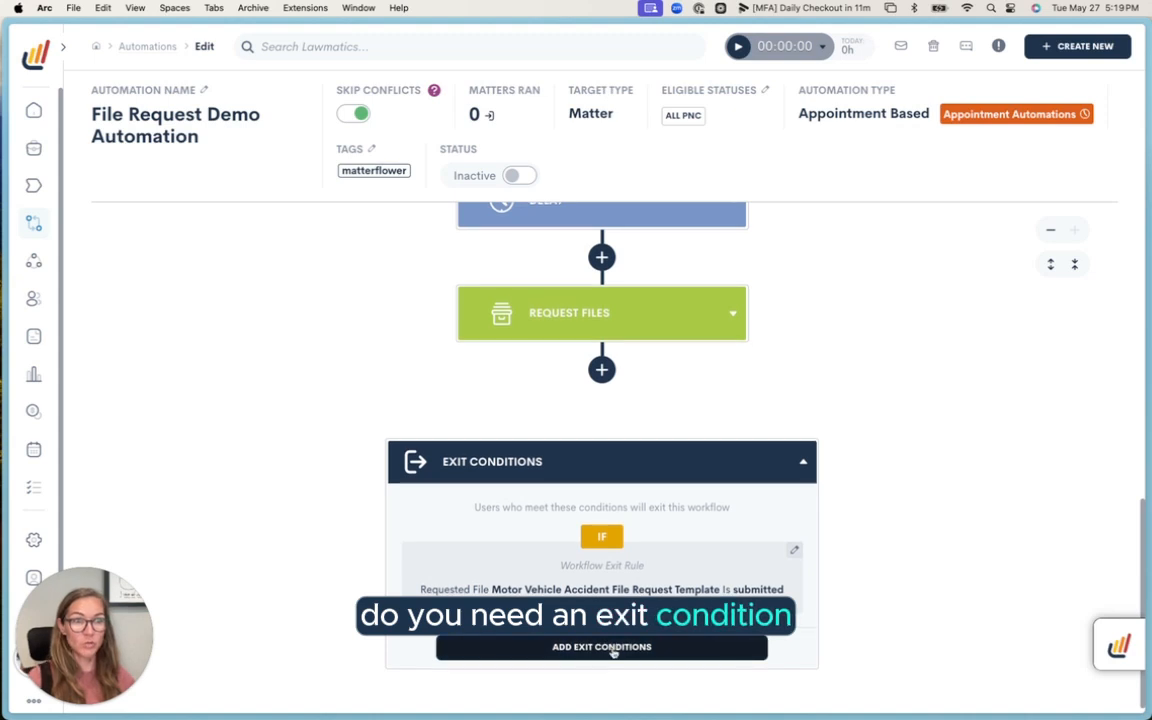